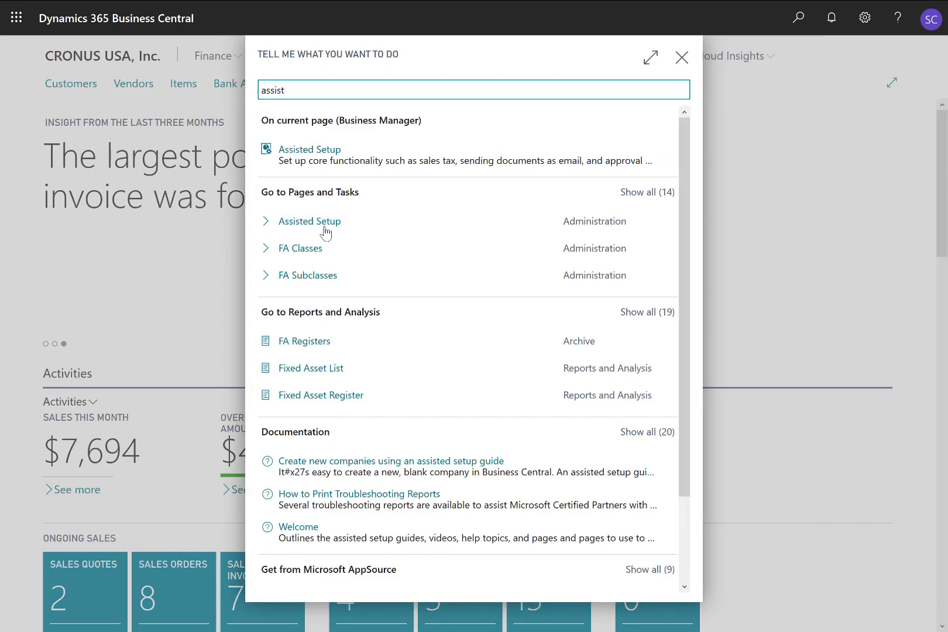
# Open the Assisted Setup page and run the Set up email guide again
pyautogui.click(322, 227)
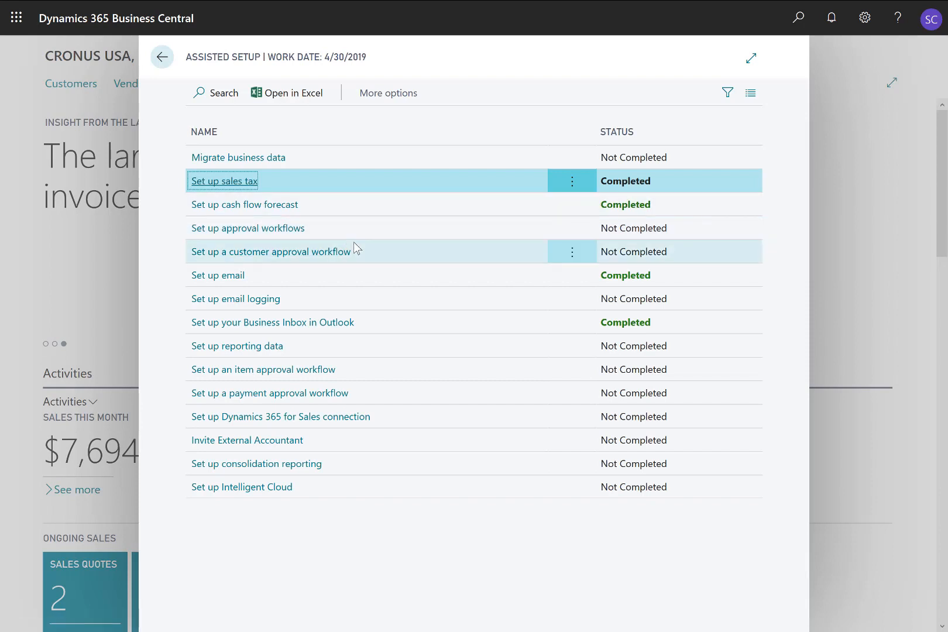
pyautogui.click(367, 277)
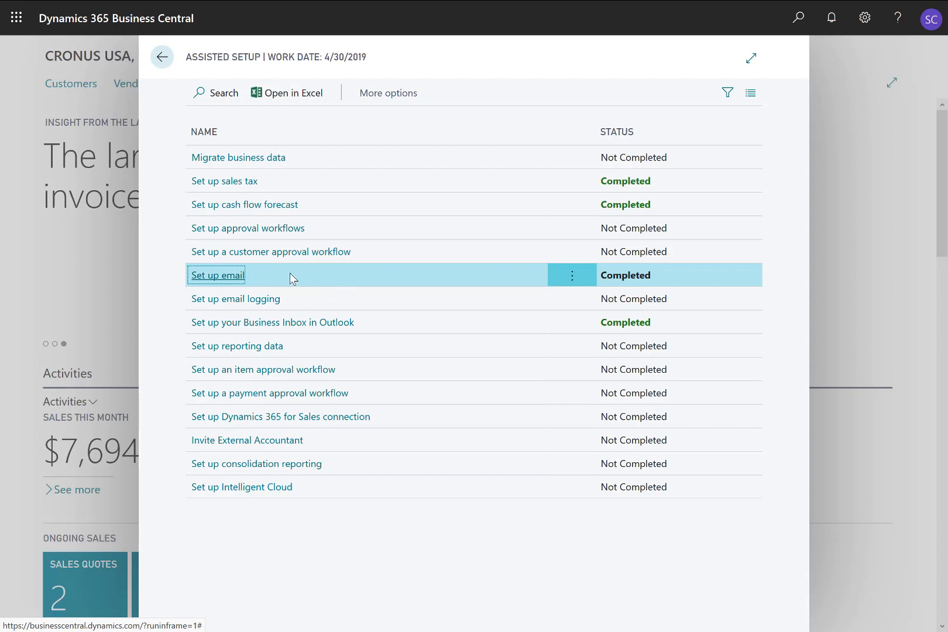
pyautogui.click(233, 282)
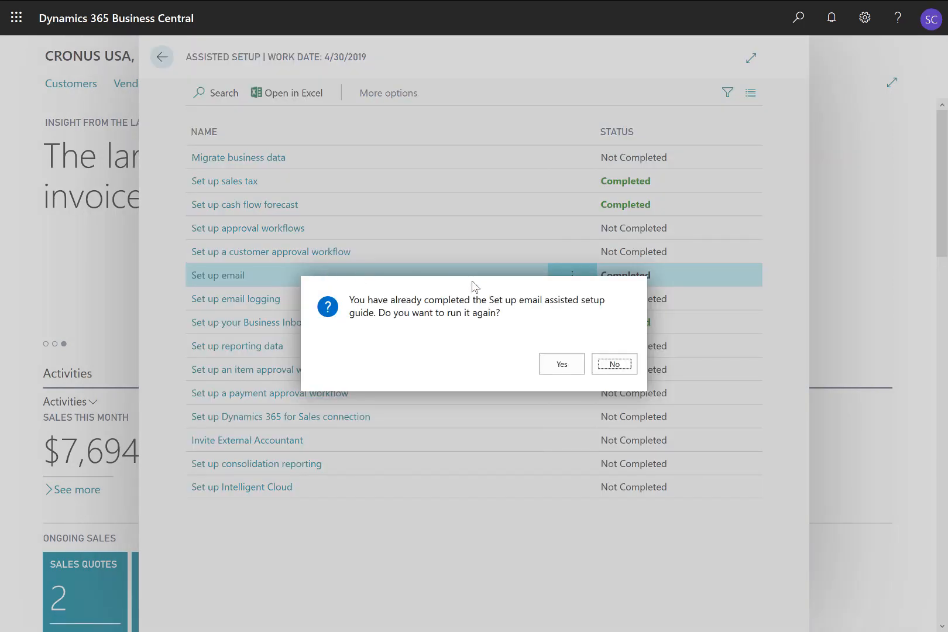
pyautogui.click(557, 370)
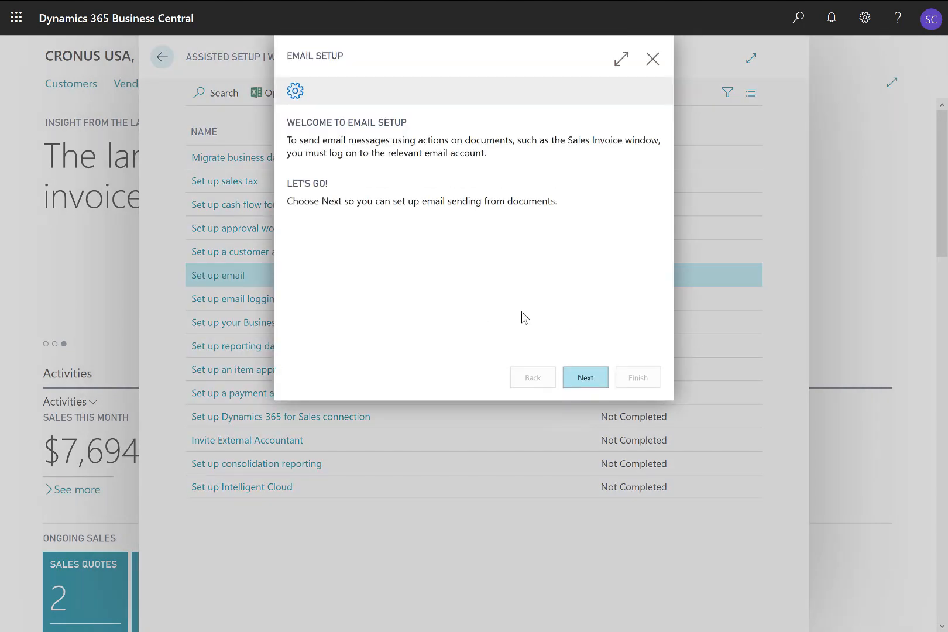
# Complete the email setup with Office 365 as provider and the stored credentials, and close Assisted Setup
pyautogui.click(584, 377)
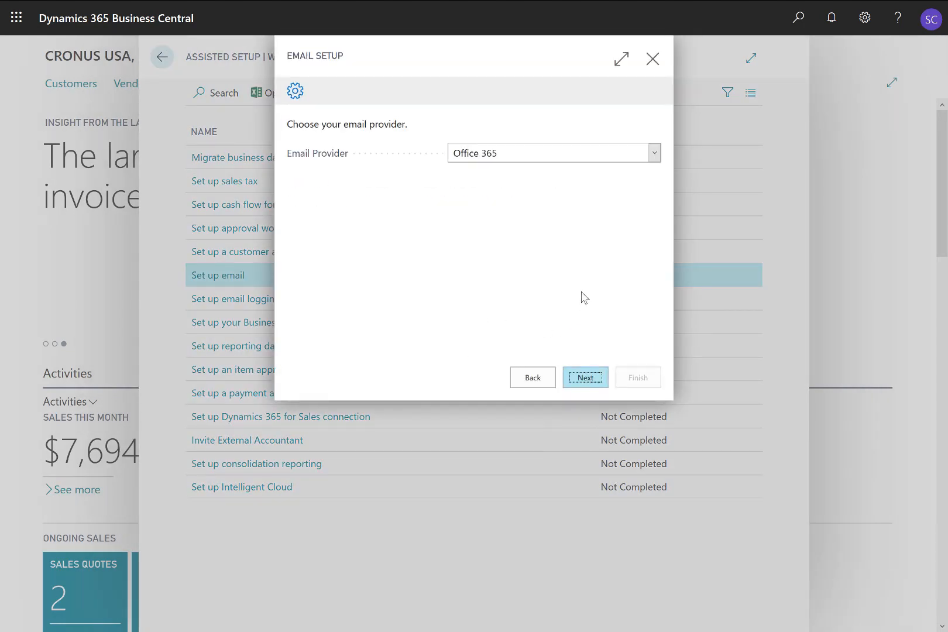
pyautogui.click(656, 155)
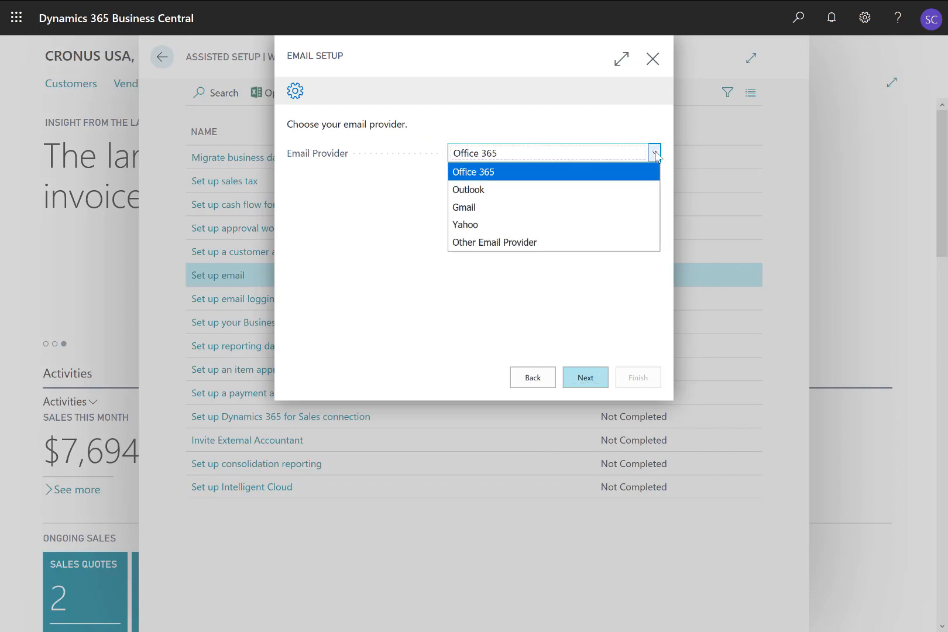
pyautogui.click(655, 155)
pyautogui.click(585, 377)
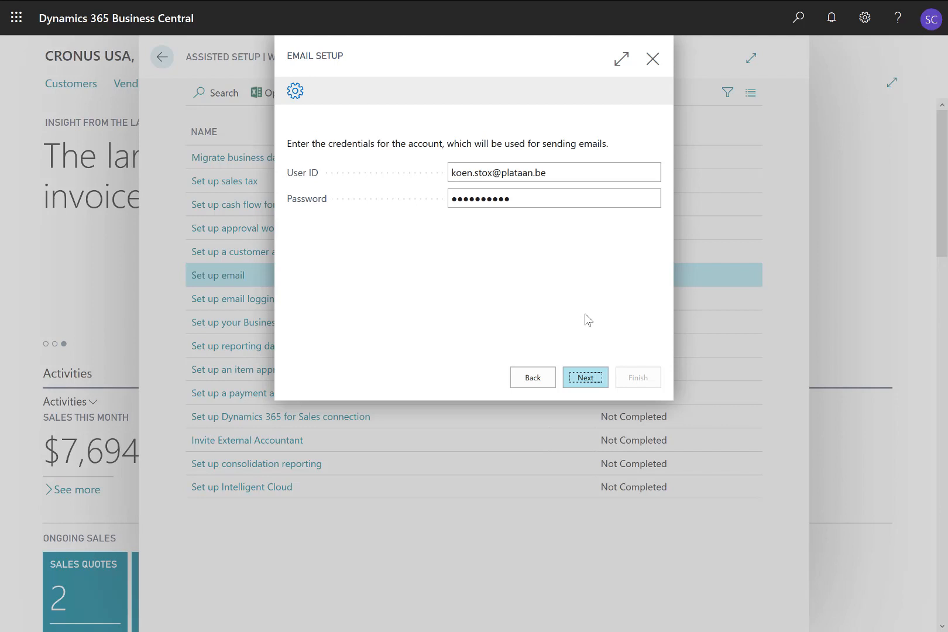
pyautogui.click(585, 378)
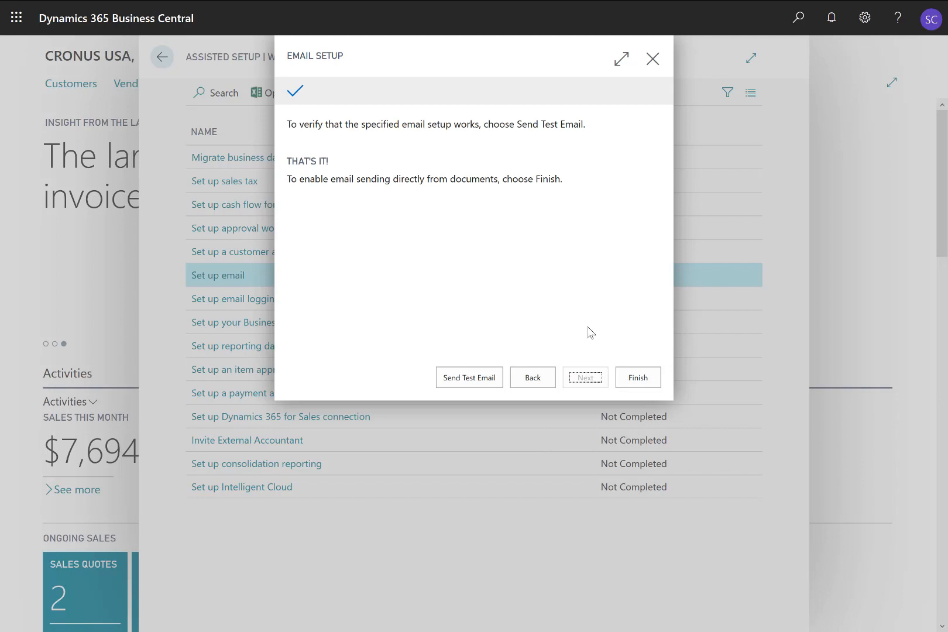
pyautogui.click(631, 379)
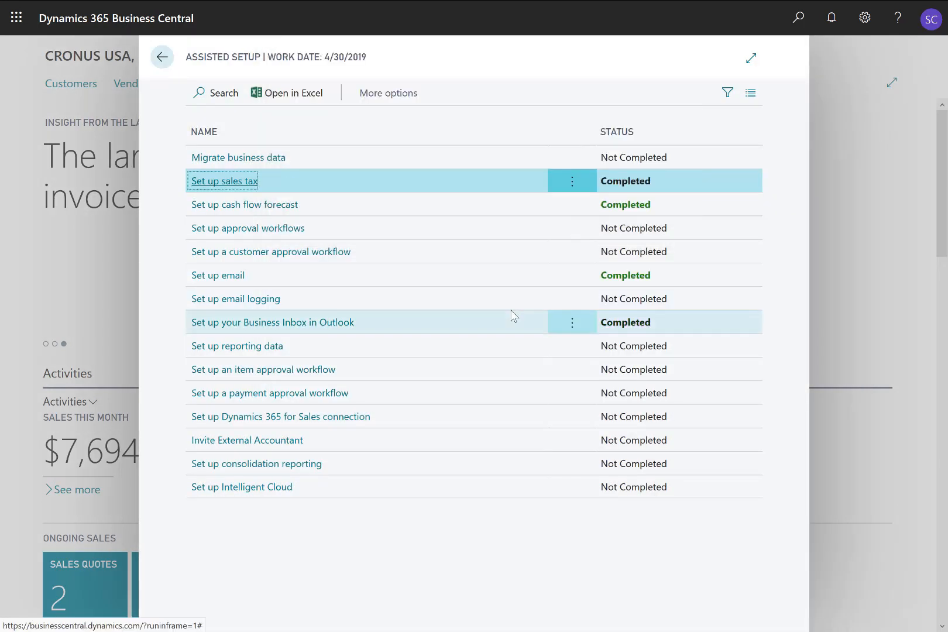
pyautogui.click(490, 284)
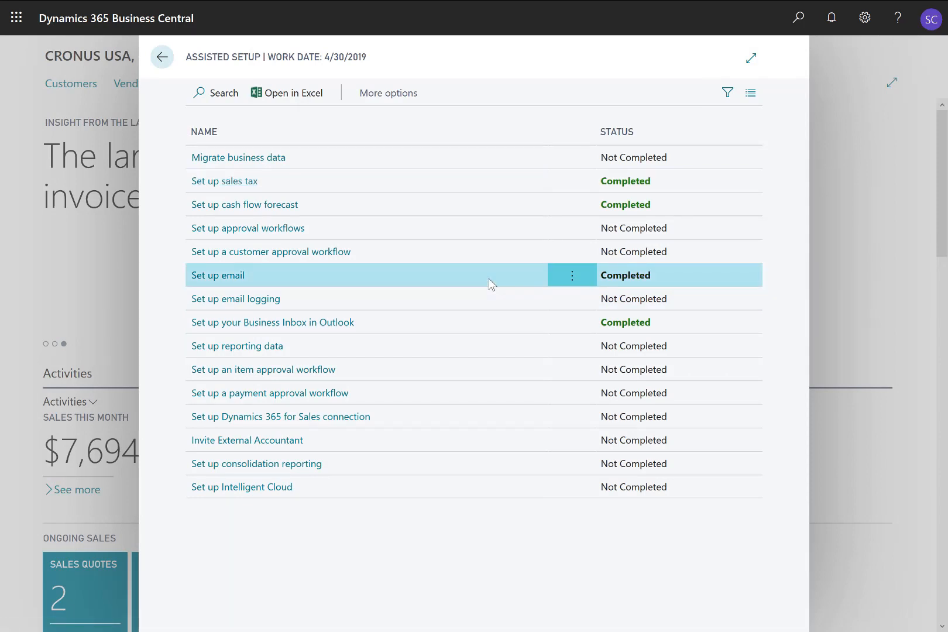
pyautogui.click(106, 251)
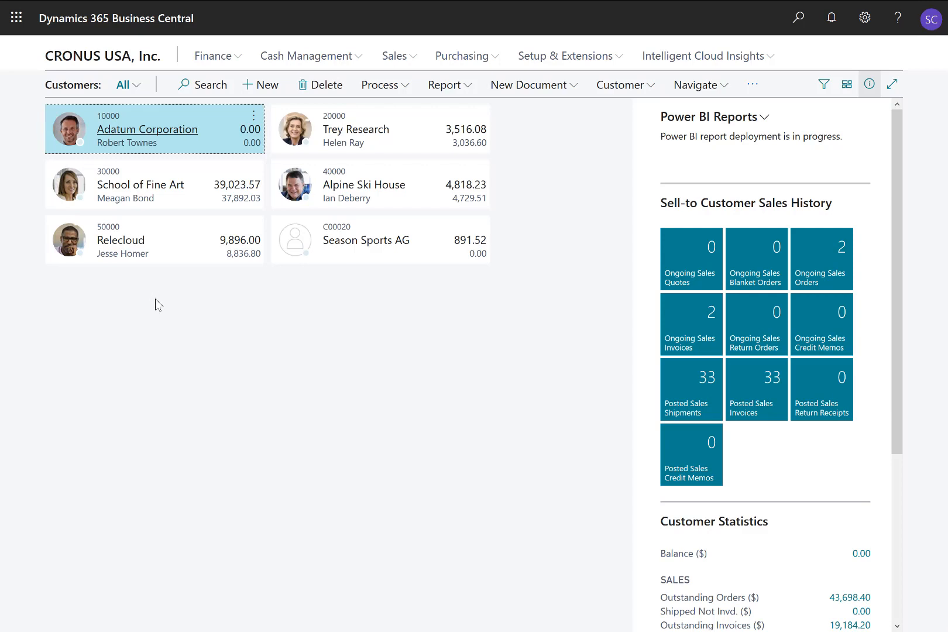
# Open the Trey Research customer card and set its document sending profile to EMAIL
pyautogui.click(348, 133)
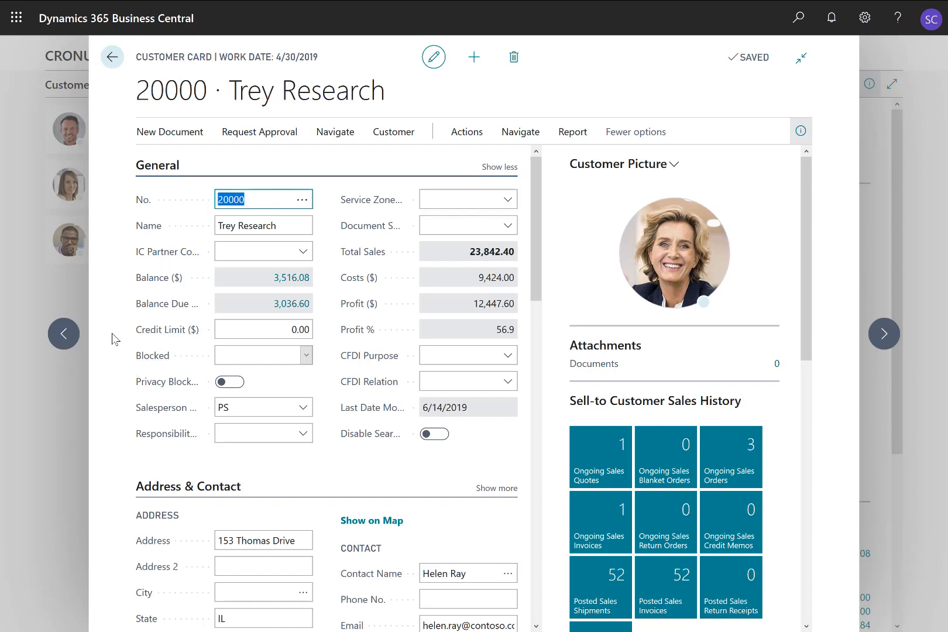
pyautogui.click(509, 230)
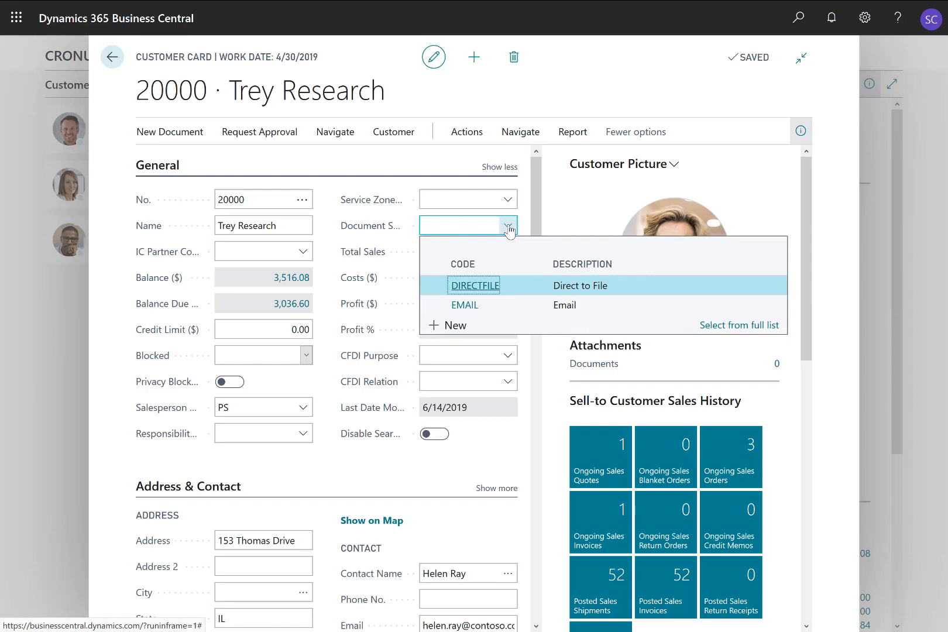
pyautogui.click(514, 305)
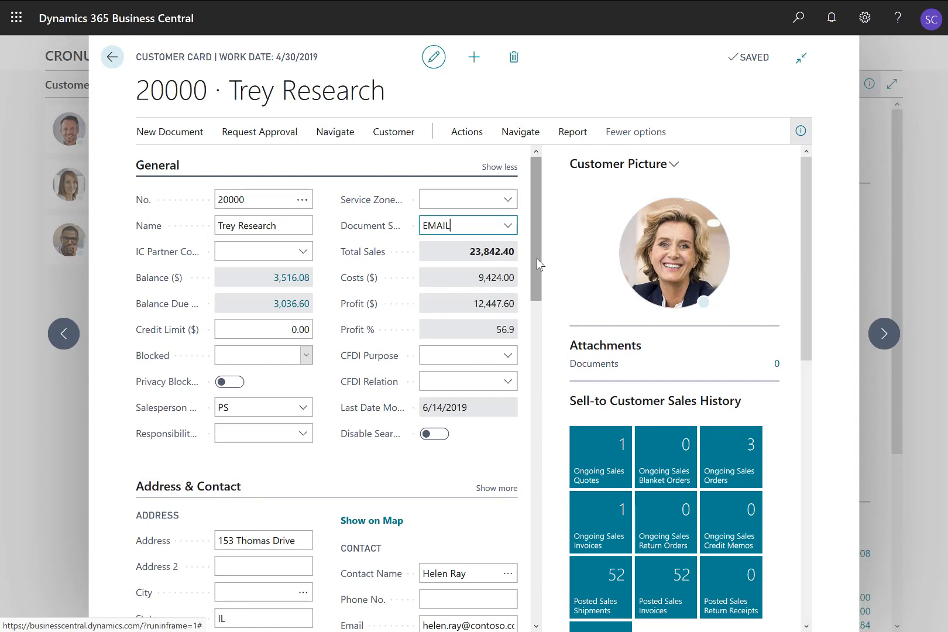
# Create a new sales order for Trey Research from the customer card
pyautogui.click(538, 258)
pyautogui.moveTo(537, 258); pyautogui.dragTo(538, 274)
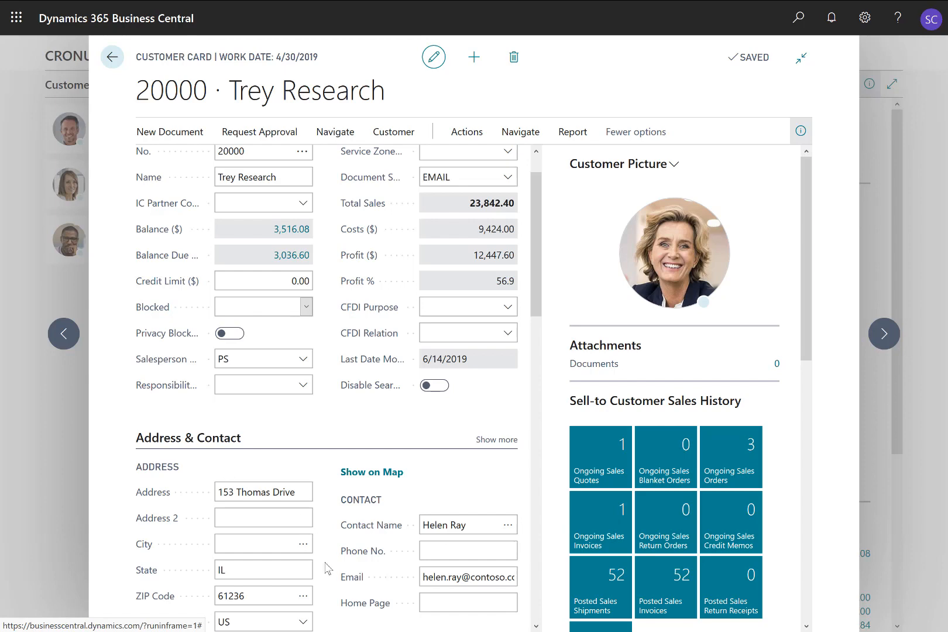
pyautogui.moveTo(531, 280); pyautogui.dragTo(531, 345)
pyautogui.click(501, 326)
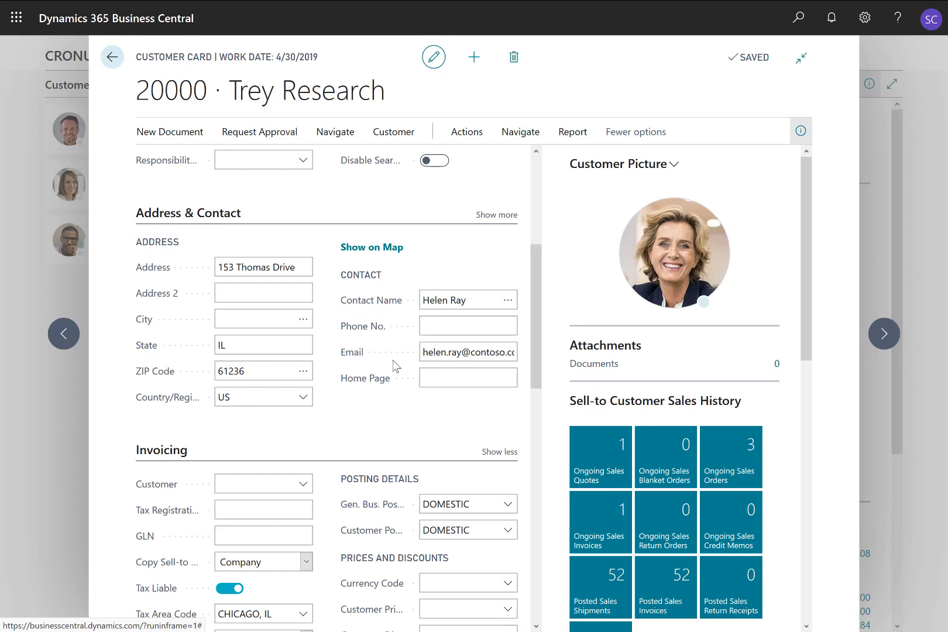
pyautogui.click(170, 135)
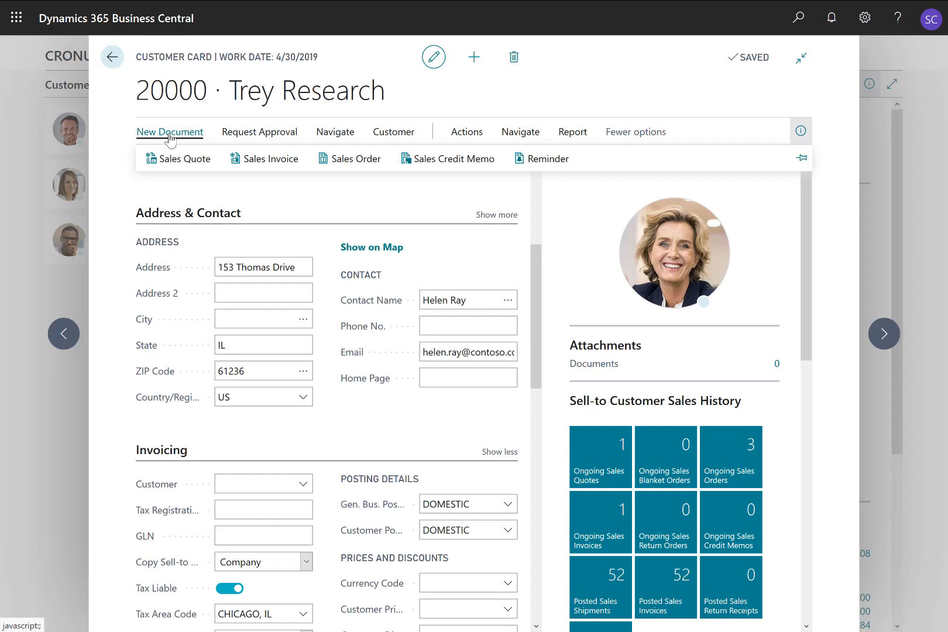
pyautogui.click(356, 162)
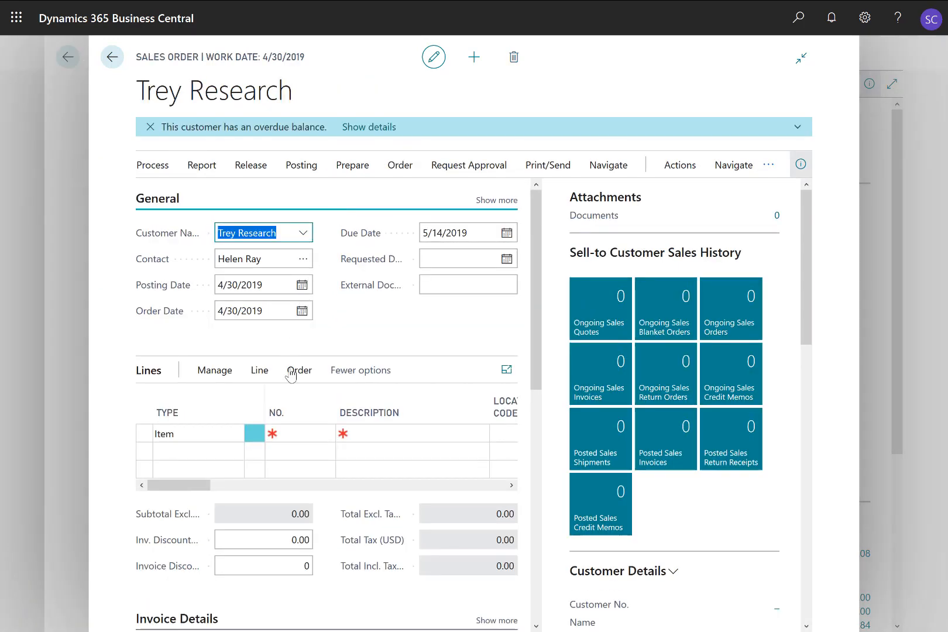
# Add item 1900-S to the first order line with a quantity of 2
pyautogui.click(287, 434)
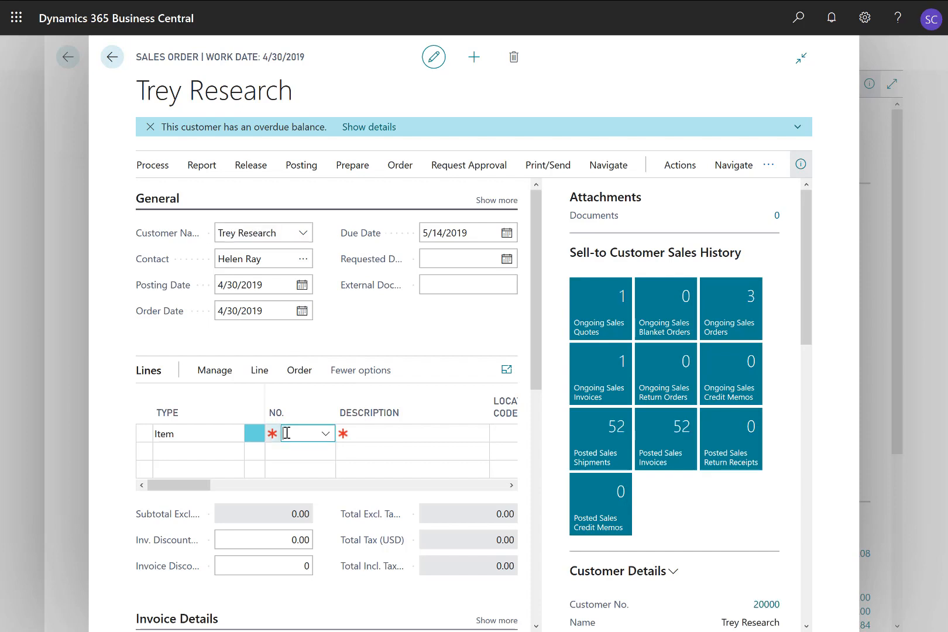
pyautogui.write('19')
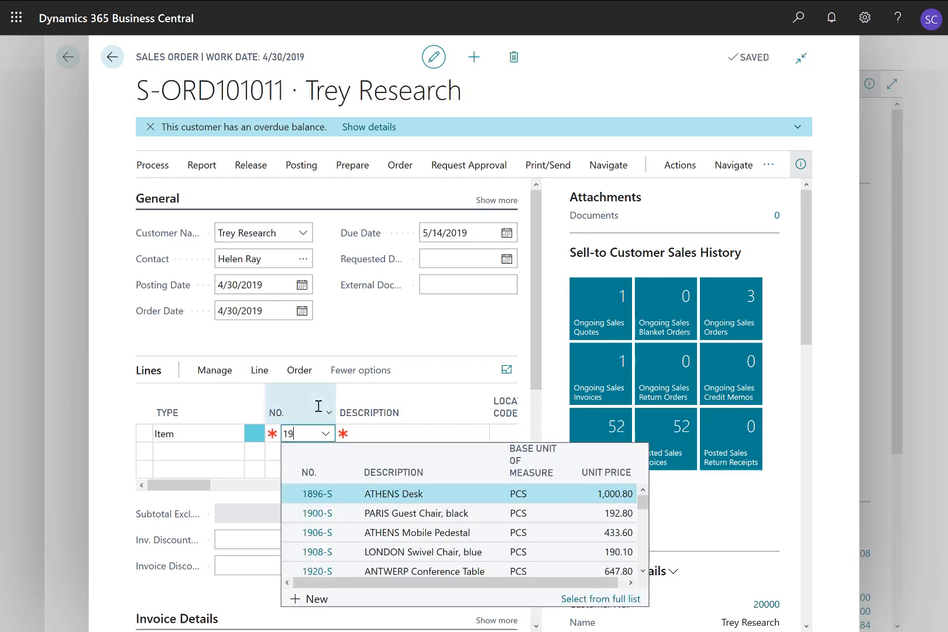
pyautogui.write('00-s')
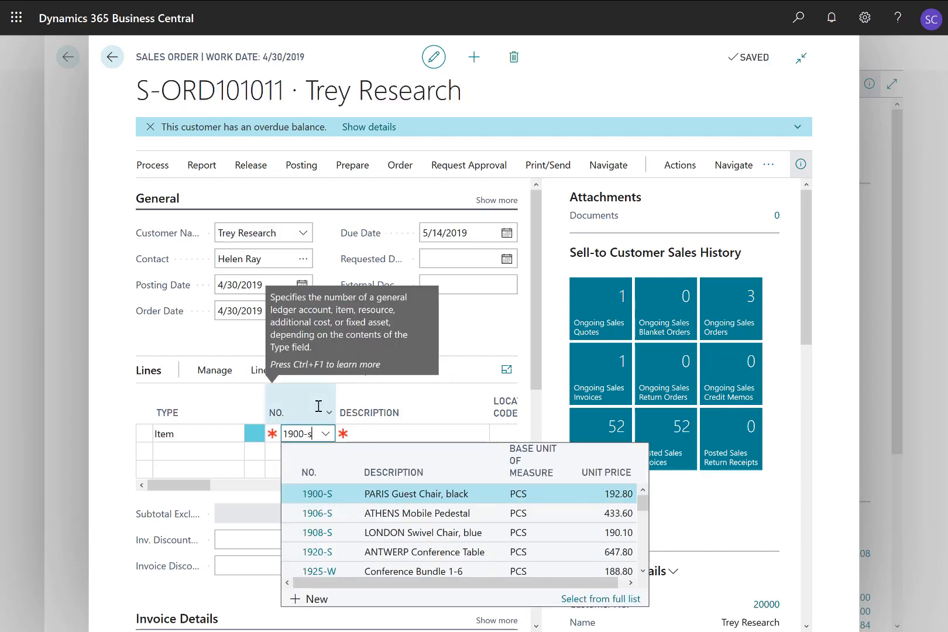
pyautogui.press('Tab')
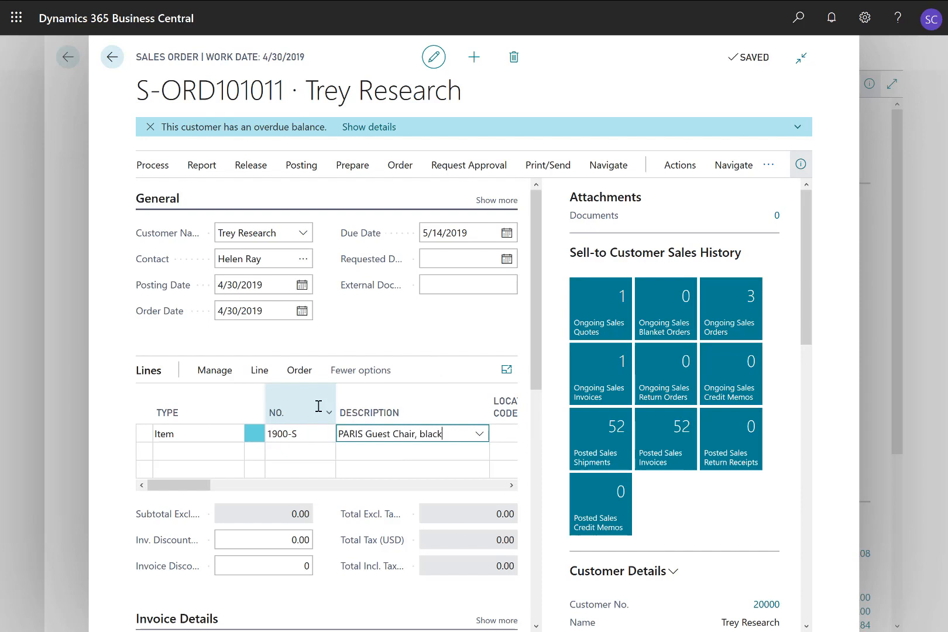
pyautogui.press('Tab')
pyautogui.press('Tab')
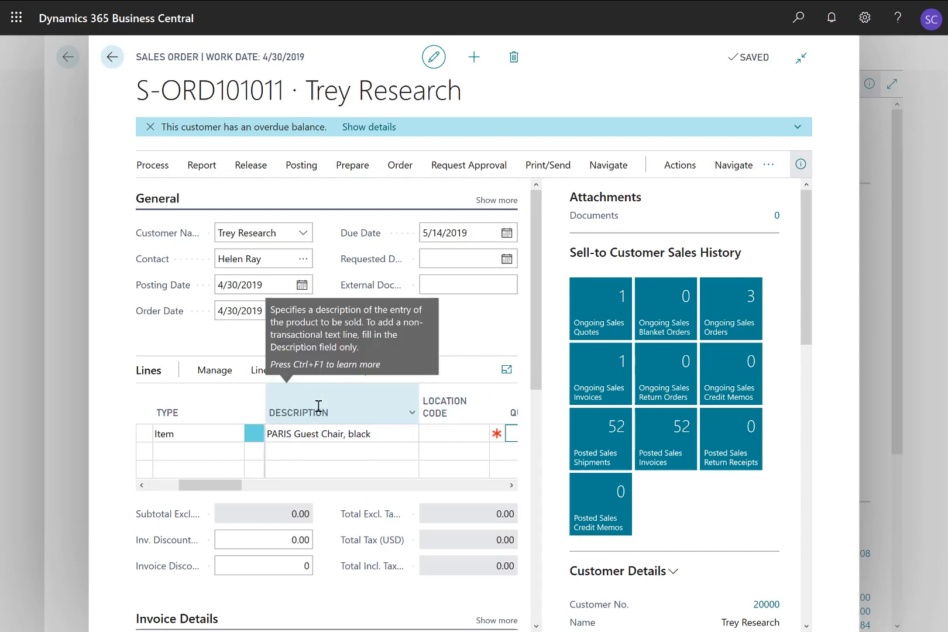
pyautogui.write('2')
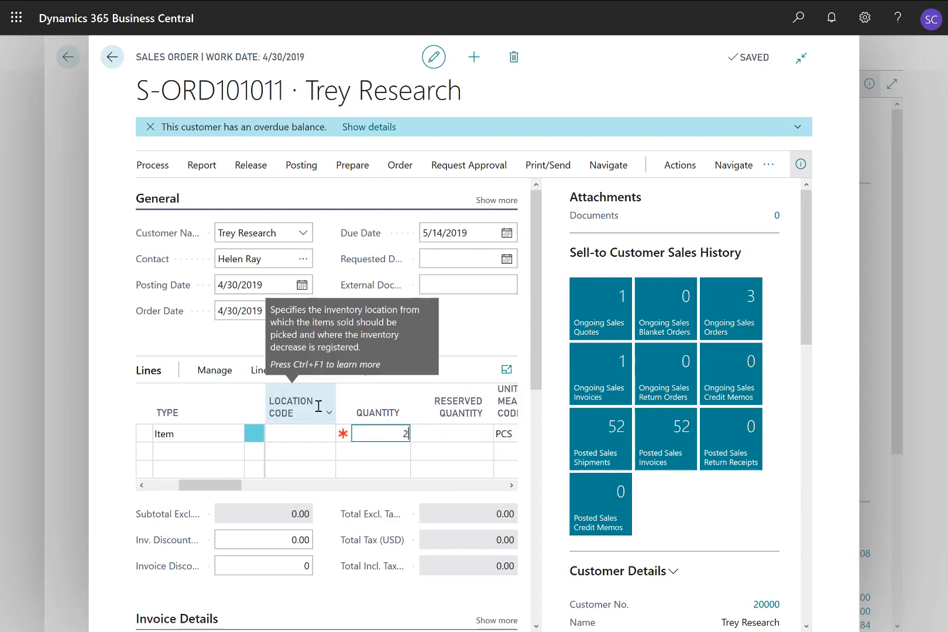
pyautogui.press('Tab')
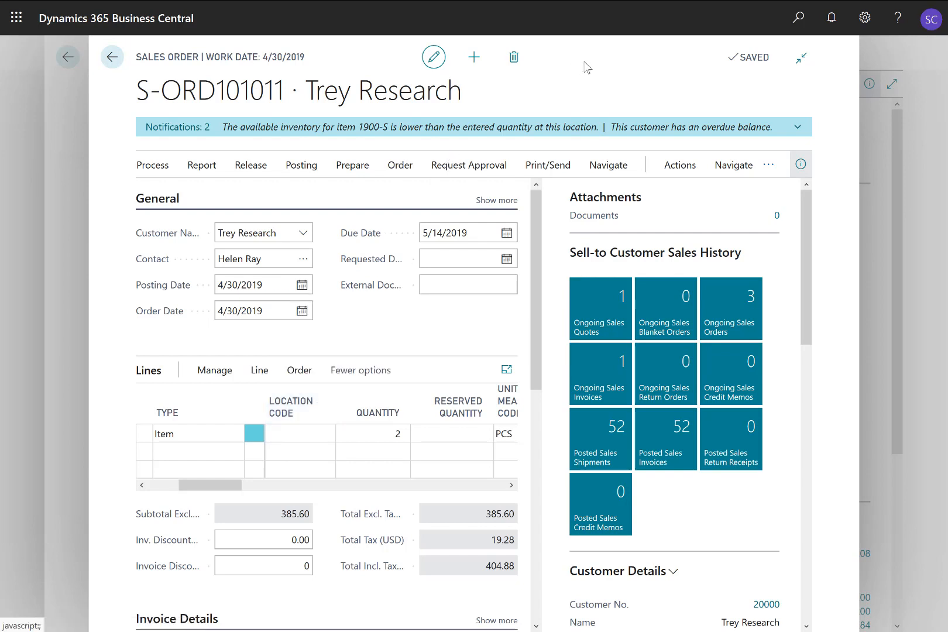
# Post and send the order as Ship and Invoice, and send the invoice email with its PDF attachment
pyautogui.click(312, 170)
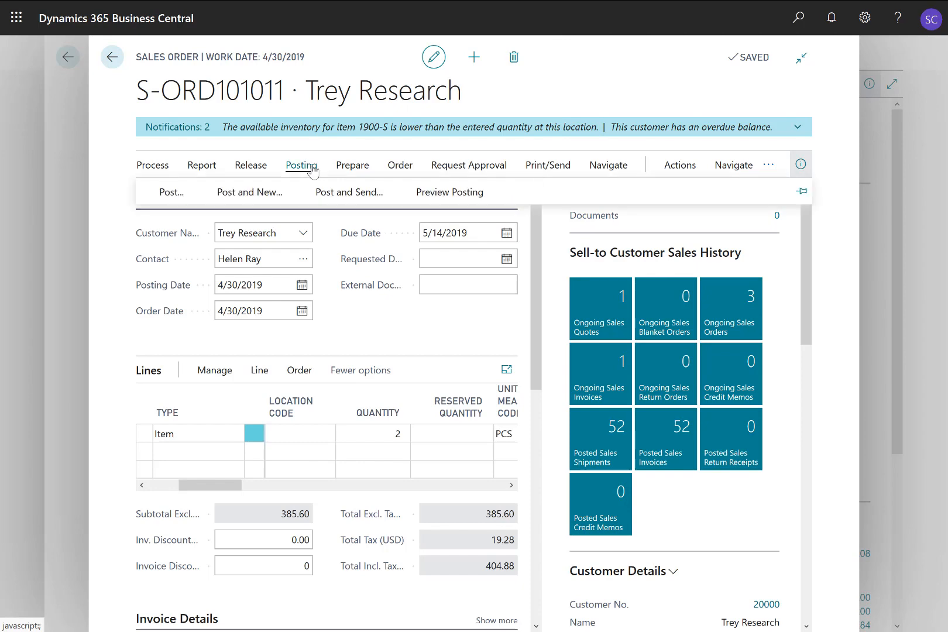
pyautogui.click(345, 193)
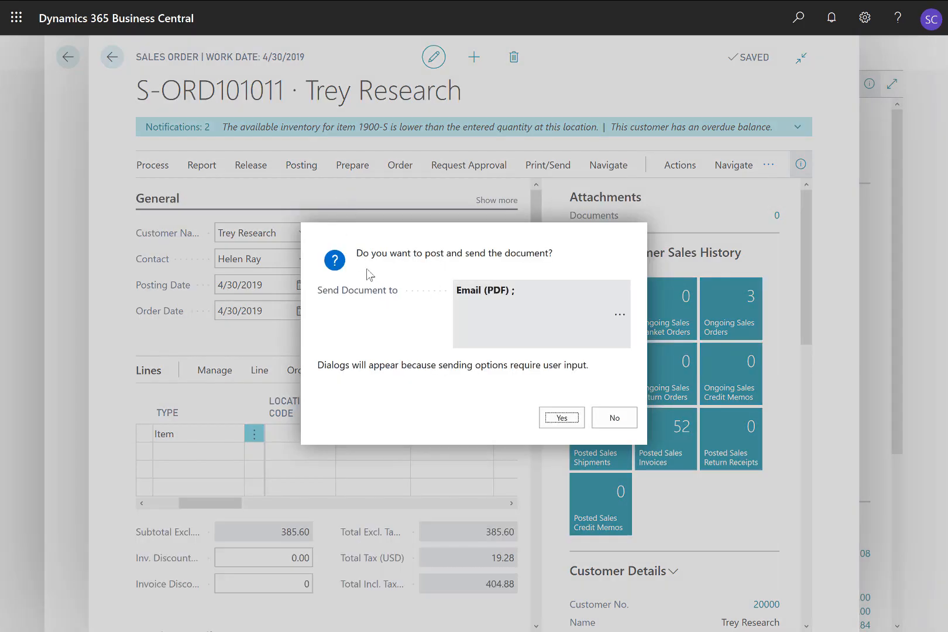
pyautogui.moveTo(358, 326)
pyautogui.click(560, 420)
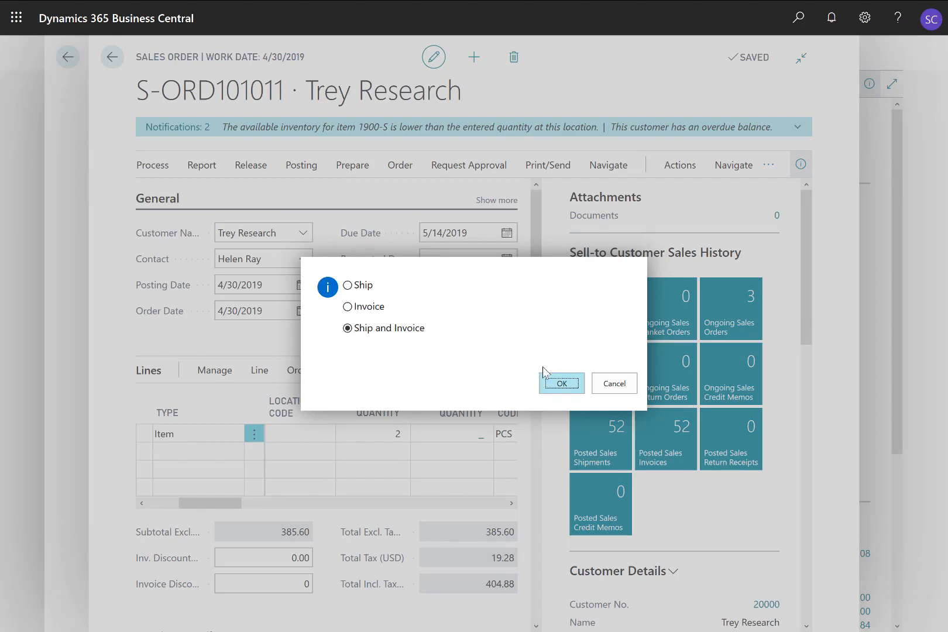
pyautogui.click(571, 382)
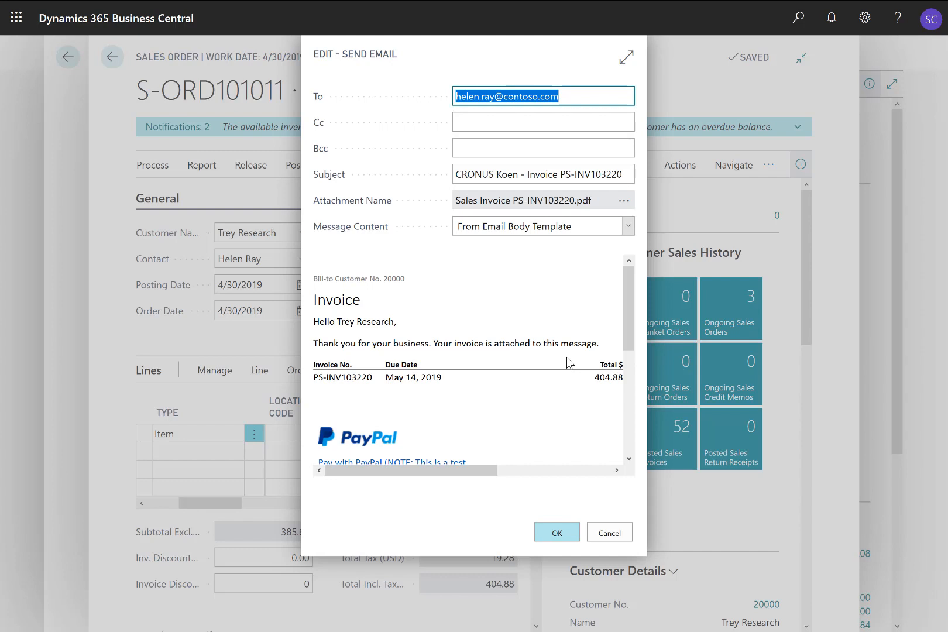
pyautogui.scroll(-2, 567, 361)
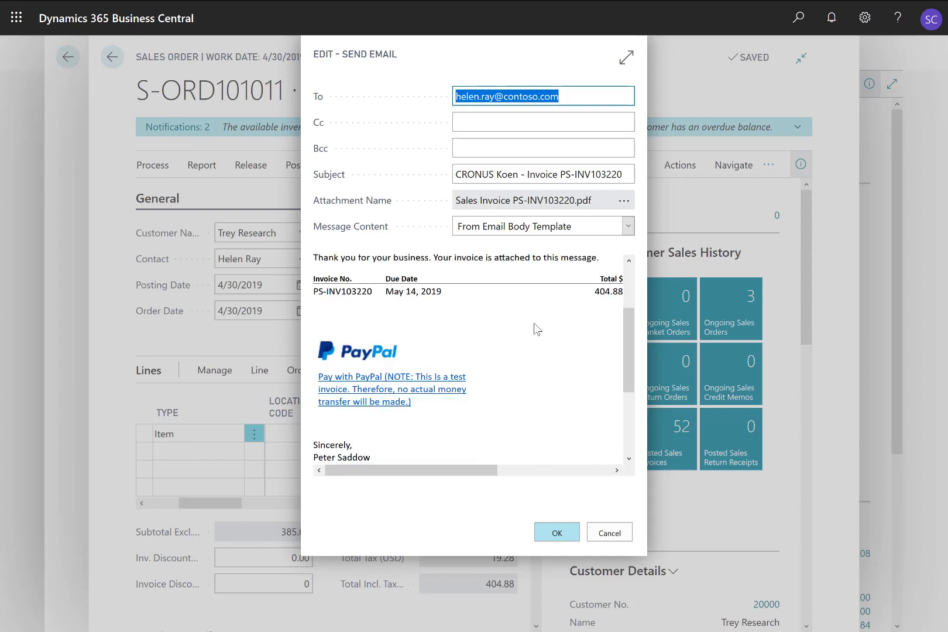
pyautogui.click(553, 533)
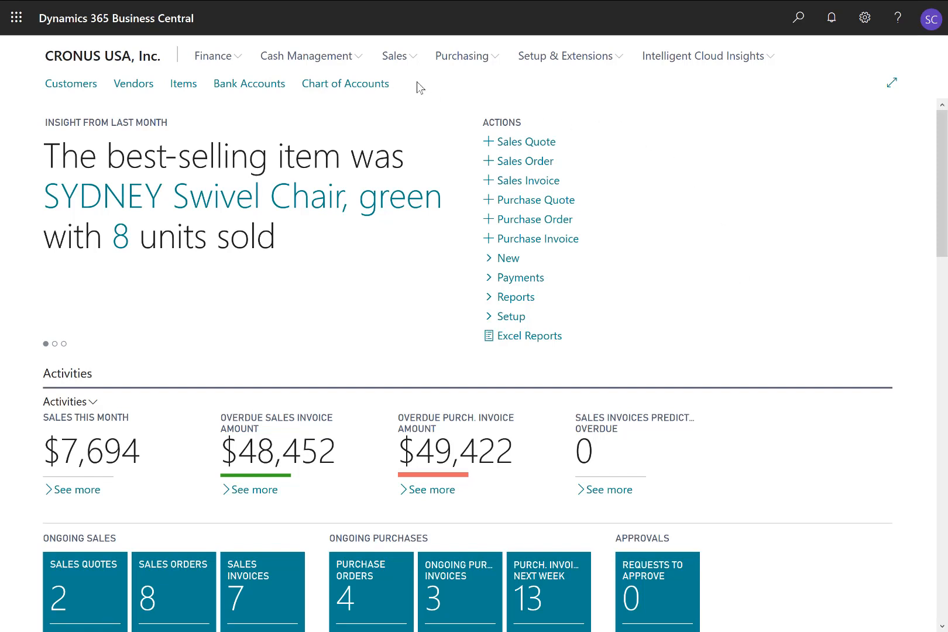
# Open the latest Trey Research invoice from the posted sales invoices
pyautogui.click(397, 63)
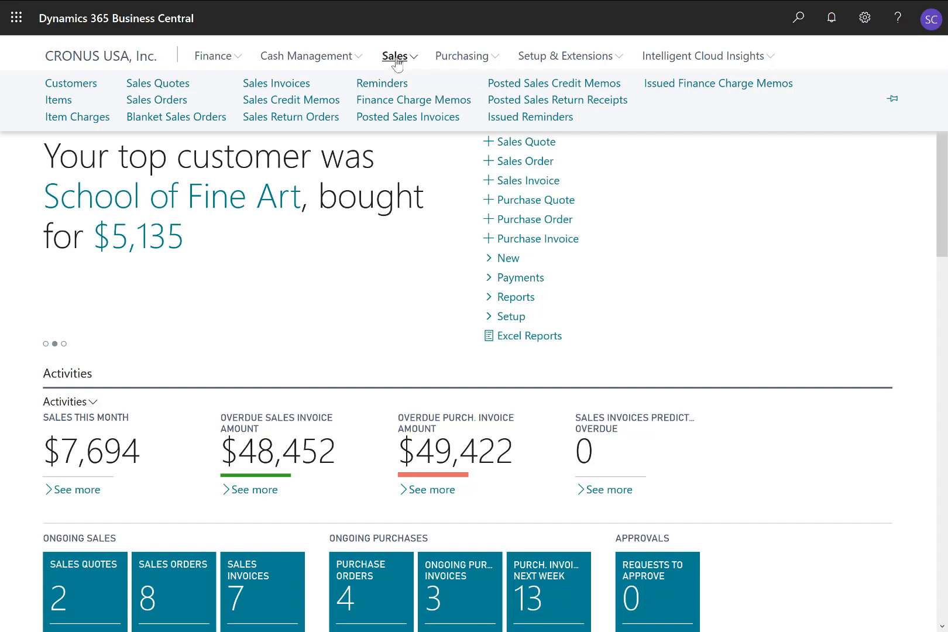
pyautogui.click(397, 120)
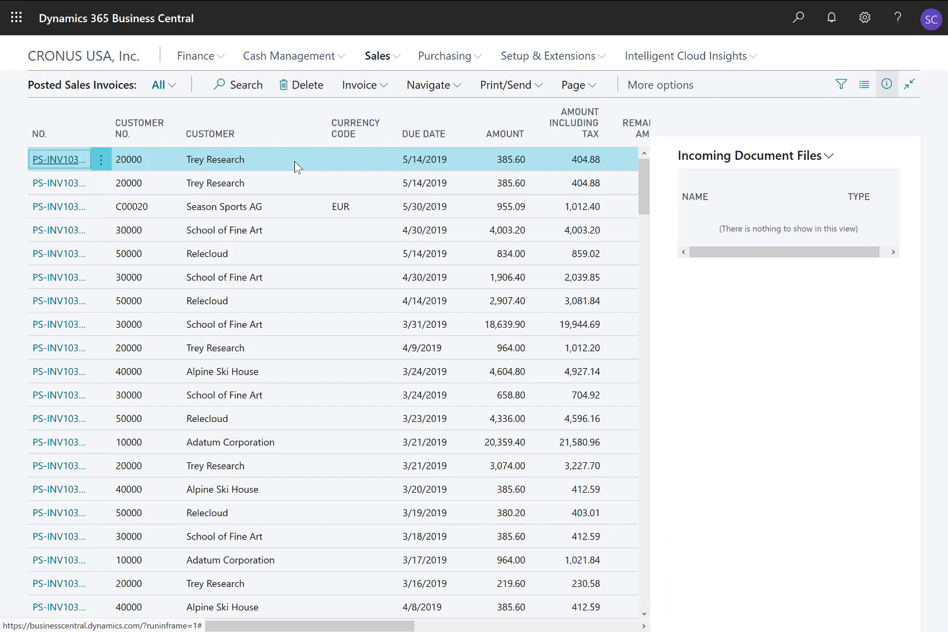
pyautogui.click(49, 160)
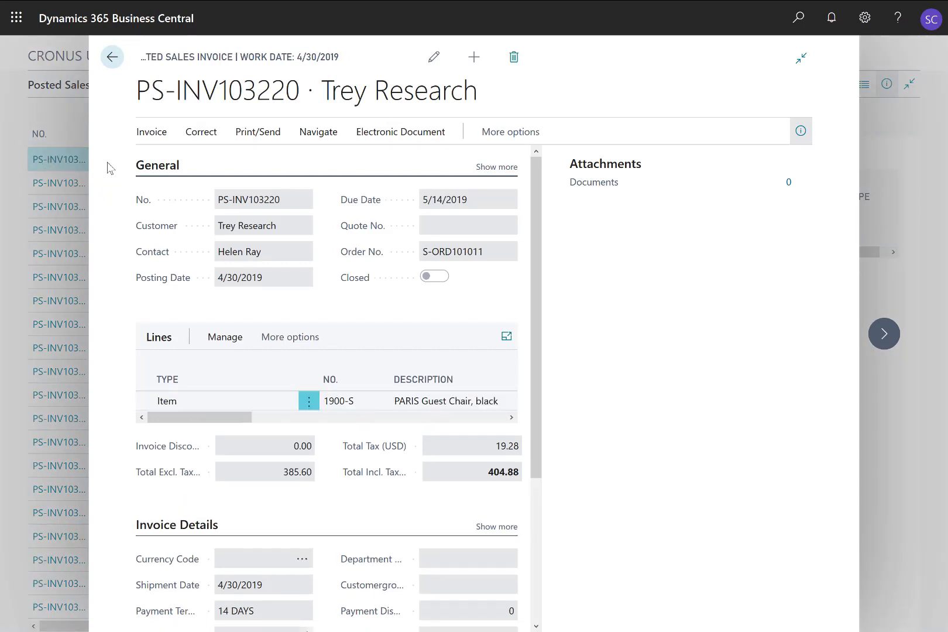
# Send the posted invoice by email with the Yes (Prompt for Settings) option and a PDF attachment
pyautogui.click(260, 132)
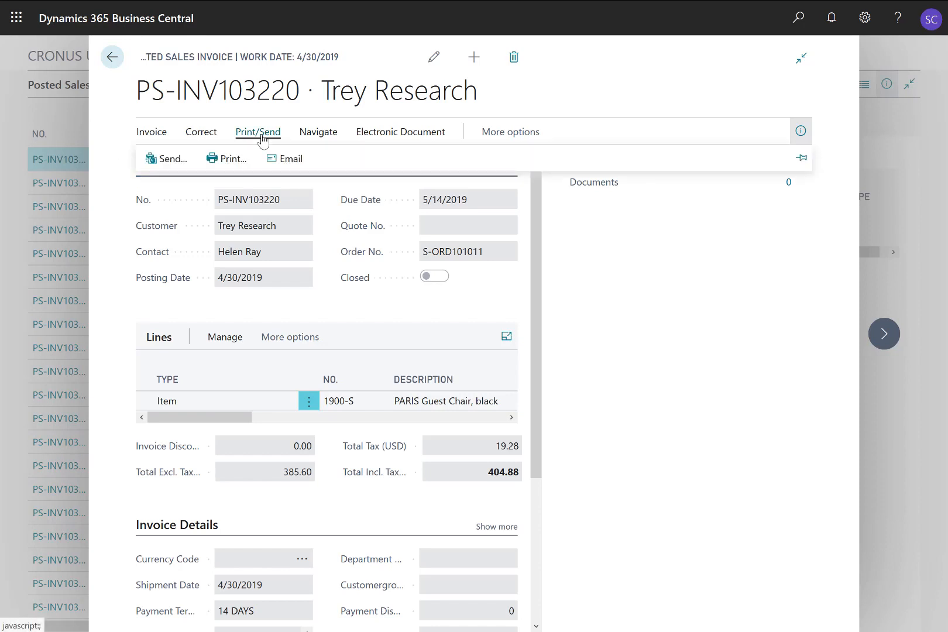
pyautogui.click(169, 160)
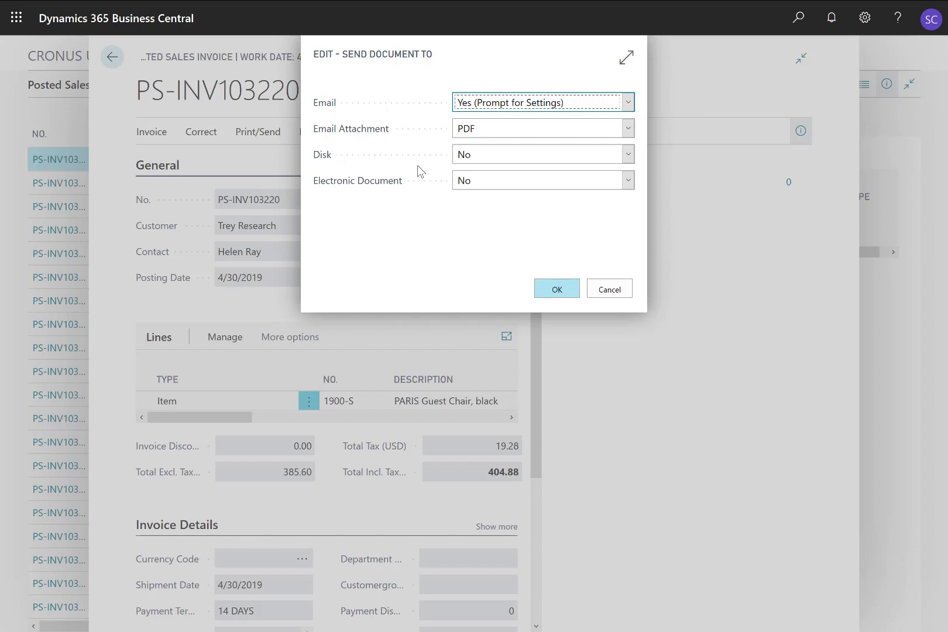
pyautogui.click(559, 291)
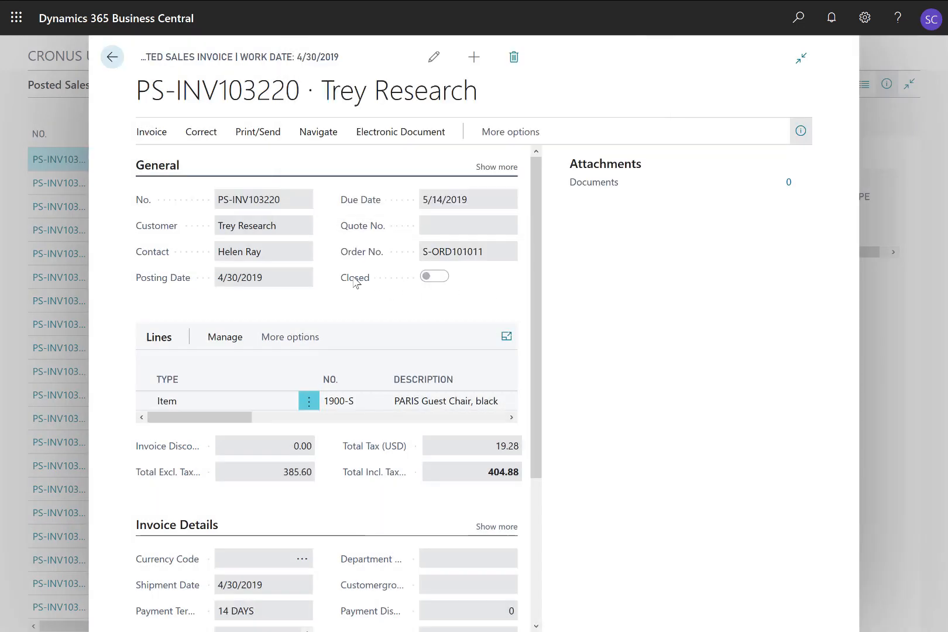